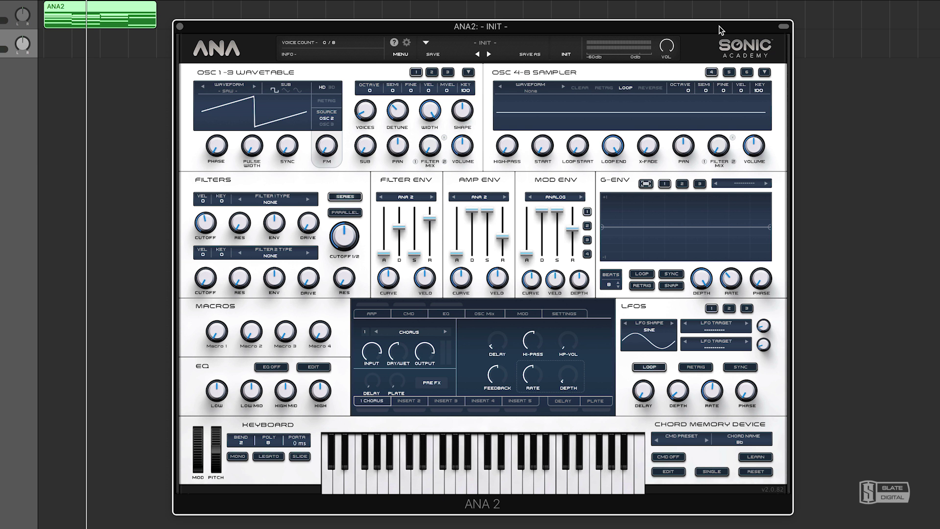
Step: Play the ANA2 region to hear the initial single-voice saw patch
{"action": "mouse_move", "coordinate": [372, 112]}
{"action": "left_click", "coordinate": [78, 8]}
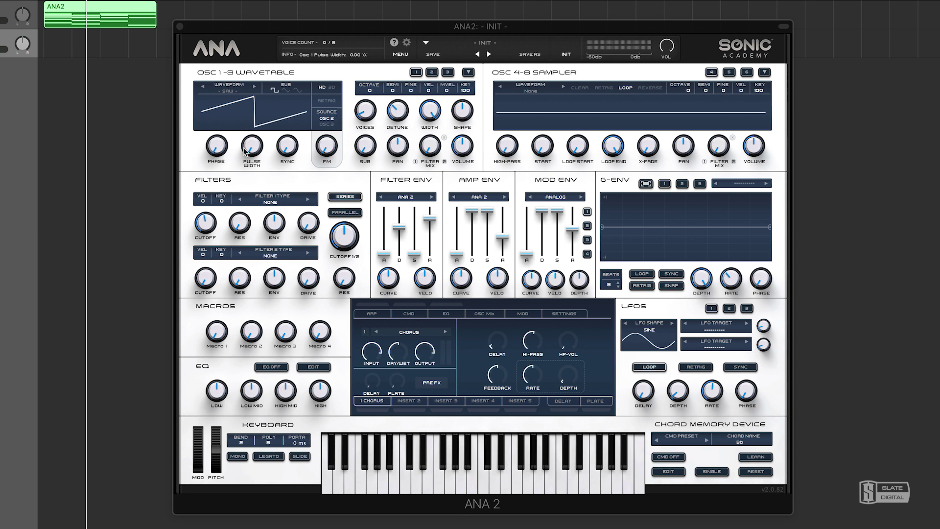
{"action": "key", "text": "space"}
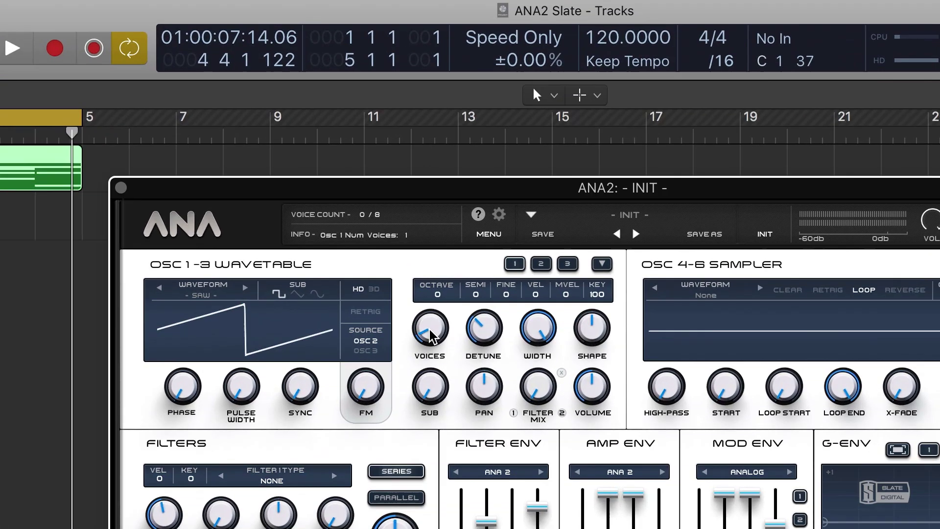
Step: Set oscillator 1 to 2 voices and raise its detune to about 46% while the region plays
{"action": "left_click_drag", "start_coordinate": [363, 112], "coordinate": [366, 103]}
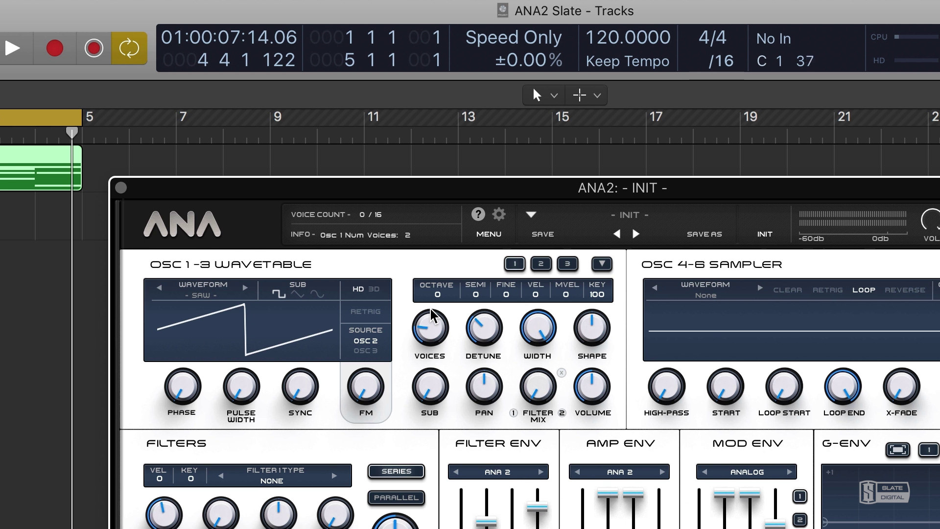
{"action": "key", "text": "space"}
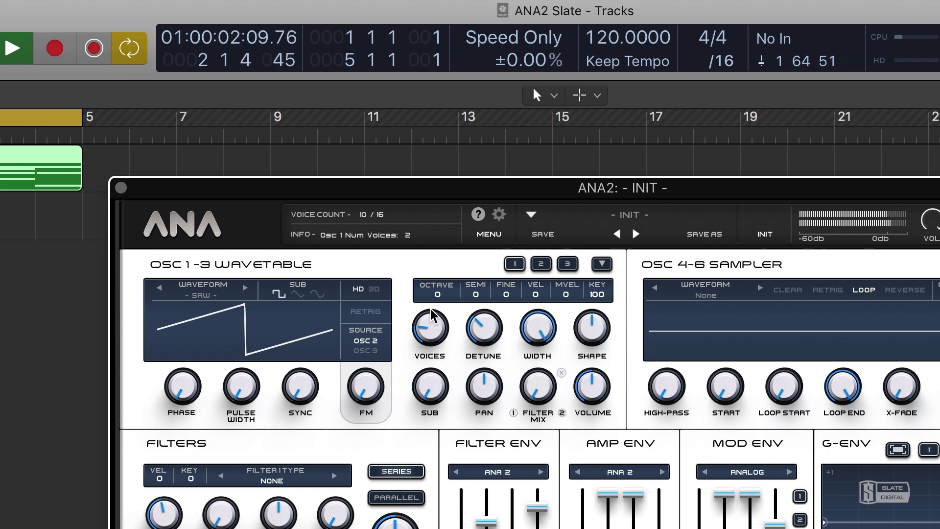
{"action": "left_click_drag", "start_coordinate": [462, 327], "coordinate": [504, 308]}
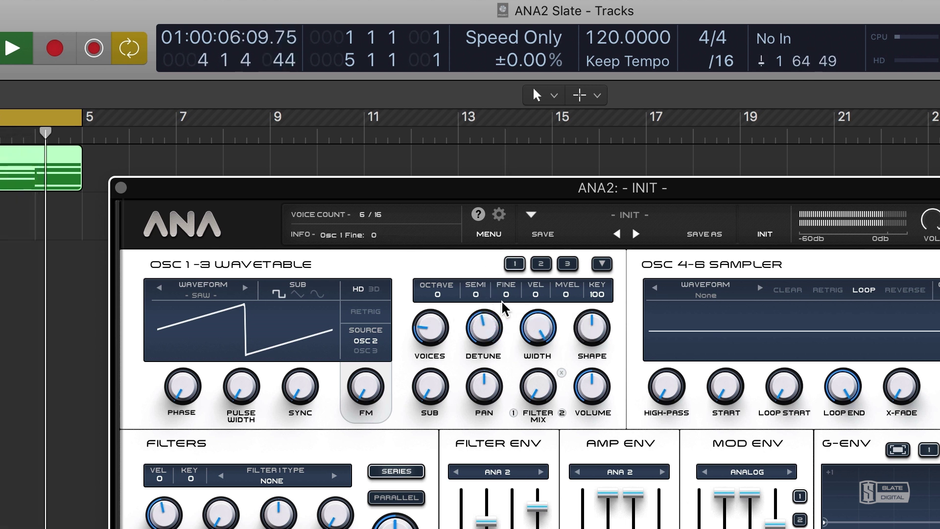
Step: Set oscillator 1 to 3 voices and bring its detune to about 42% during playback
{"action": "left_click_drag", "start_coordinate": [430, 327], "coordinate": [428, 323]}
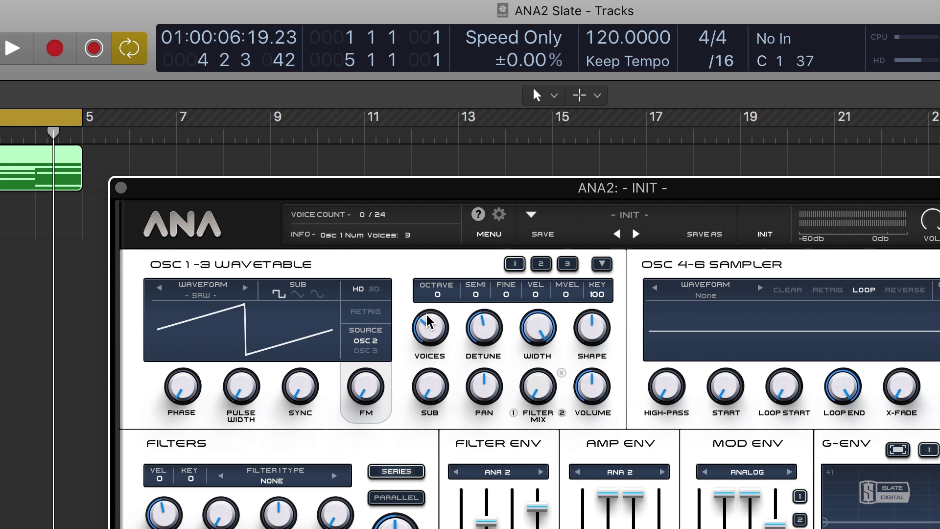
{"action": "key", "text": "space"}
{"action": "left_click_drag", "start_coordinate": [479, 327], "coordinate": [478, 343]}
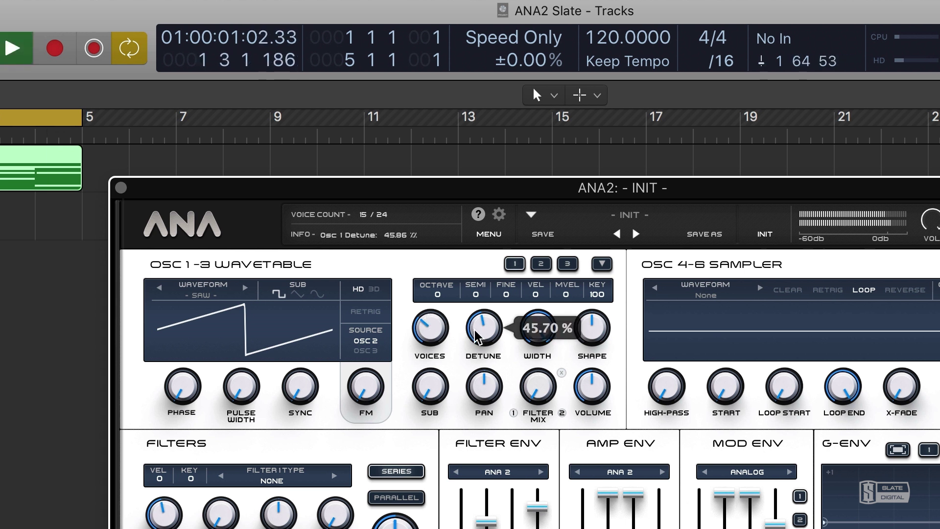
{"action": "scroll", "coordinate": [478, 343], "scroll_direction": "down", "scroll_amount": 1}
{"action": "scroll", "coordinate": [479, 343], "scroll_direction": "up", "scroll_amount": 2}
{"action": "scroll", "coordinate": [477, 342], "scroll_direction": "up", "scroll_amount": 1}
{"action": "key", "text": "space"}
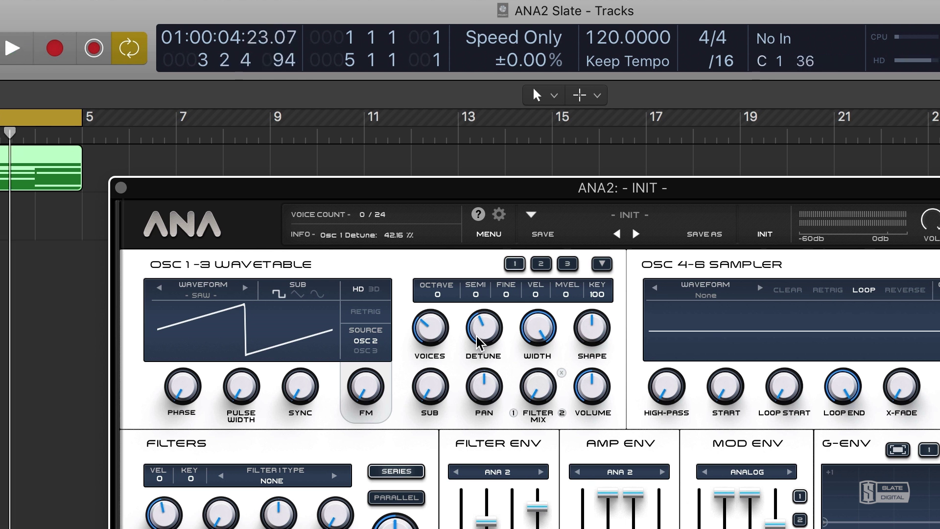
Step: Set oscillator 1 to 5 voices and audition changes to its detune and voice count during playback
{"action": "scroll", "coordinate": [429, 326], "scroll_direction": "up", "scroll_amount": 1}
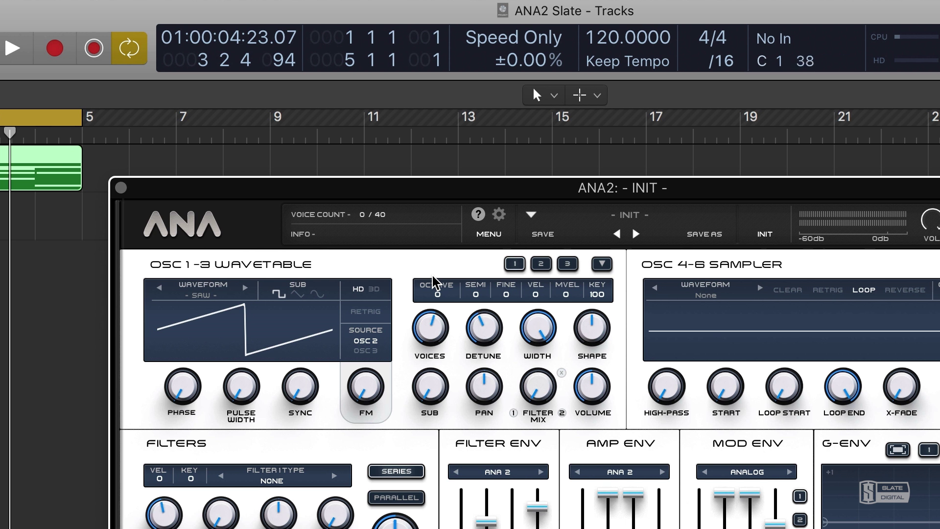
{"action": "key", "text": "space"}
{"action": "left_click_drag", "start_coordinate": [482, 346], "coordinate": [483, 337]}
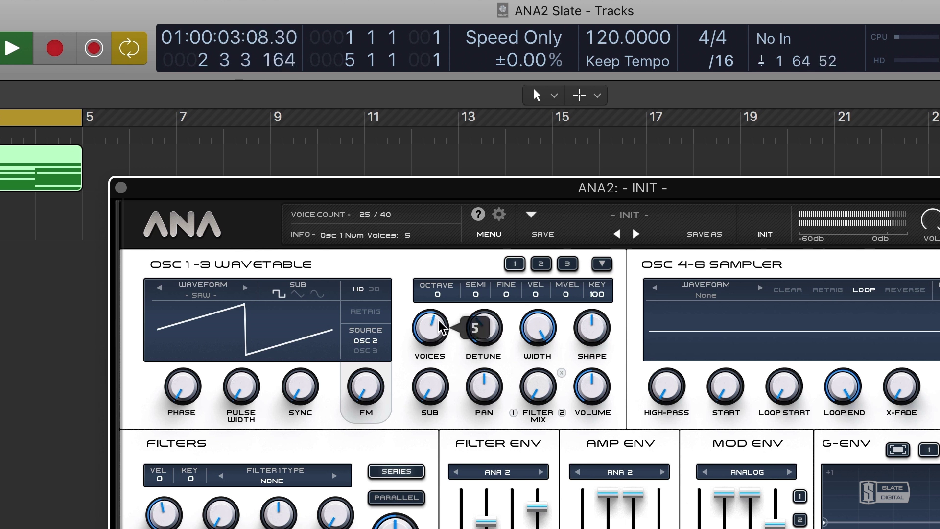
{"action": "left_click_drag", "start_coordinate": [436, 337], "coordinate": [446, 333]}
{"action": "key", "text": "space"}
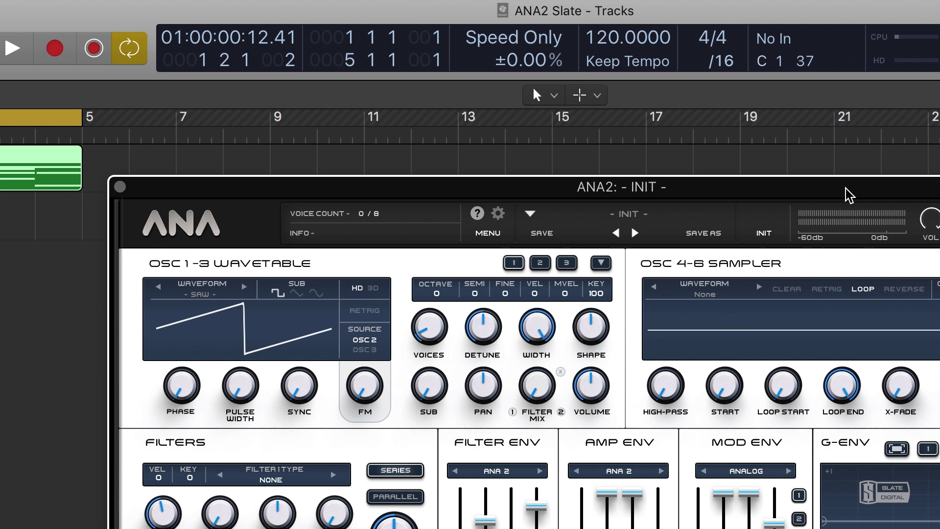
Step: Set oscillator 1 to 6 voices and copy its settings to oscillator 2
{"action": "mouse_move", "coordinate": [529, 386]}
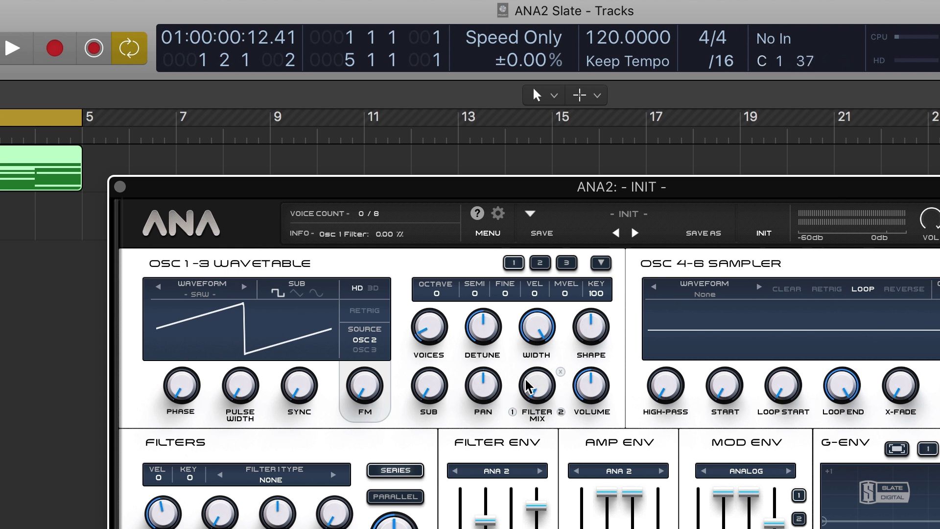
{"action": "left_click", "coordinate": [538, 263]}
{"action": "left_click", "coordinate": [522, 269]}
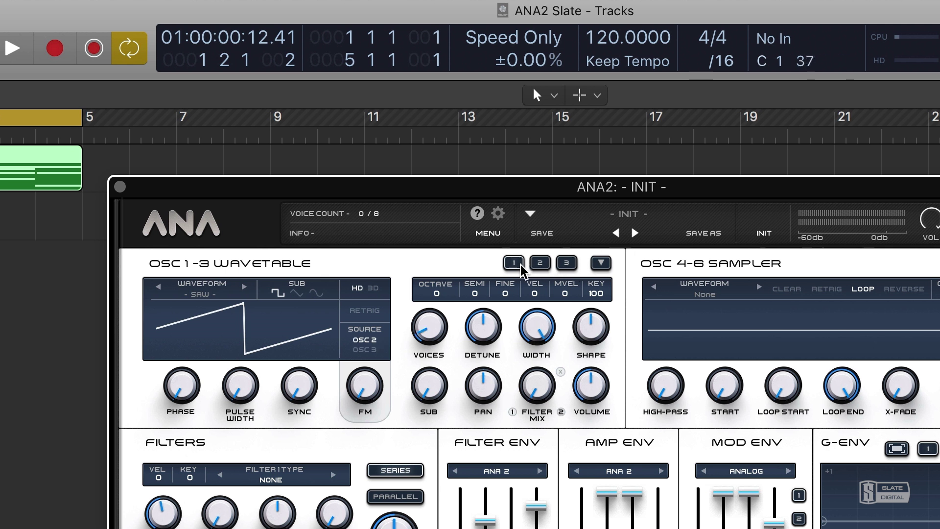
{"action": "left_click_drag", "start_coordinate": [433, 325], "coordinate": [458, 210]}
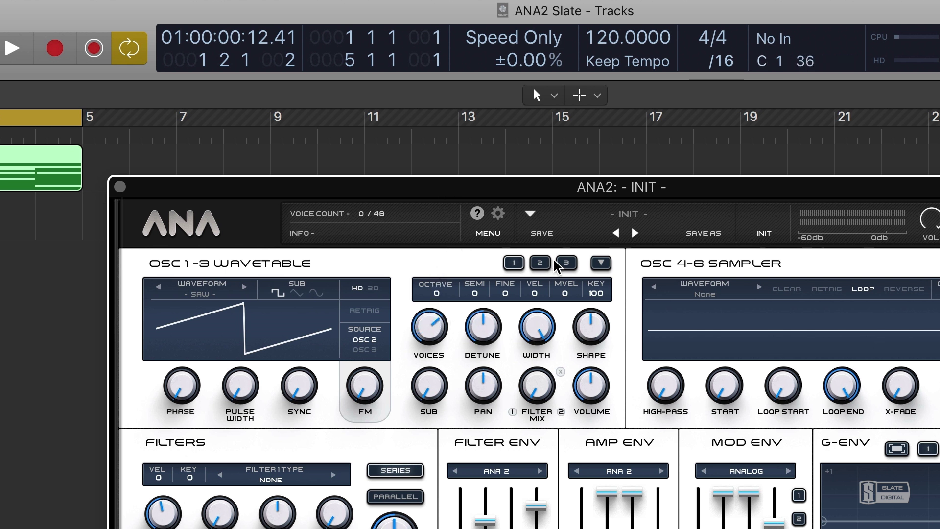
{"action": "left_click", "coordinate": [601, 263]}
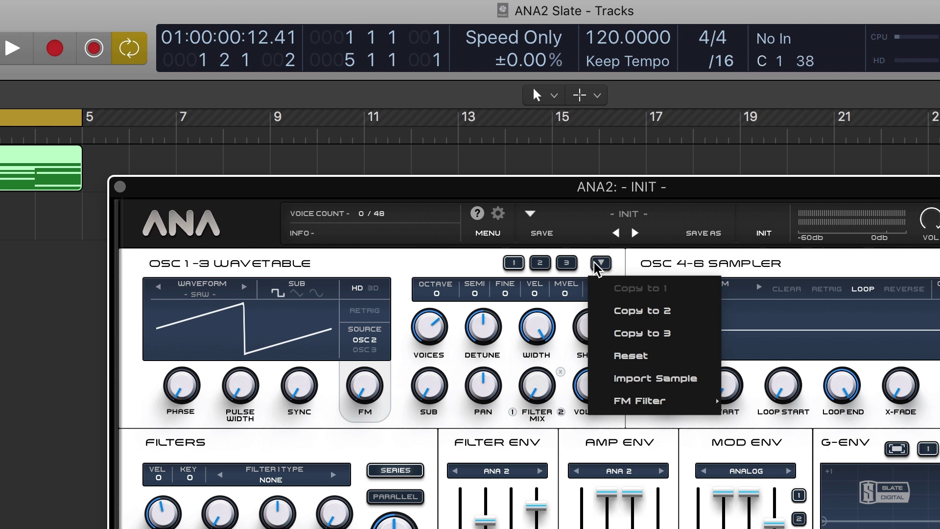
{"action": "left_click", "coordinate": [649, 318]}
Step: Set oscillator 2 to 8 voices and activate oscillator 3 with a single voice
{"action": "left_click", "coordinate": [541, 263]}
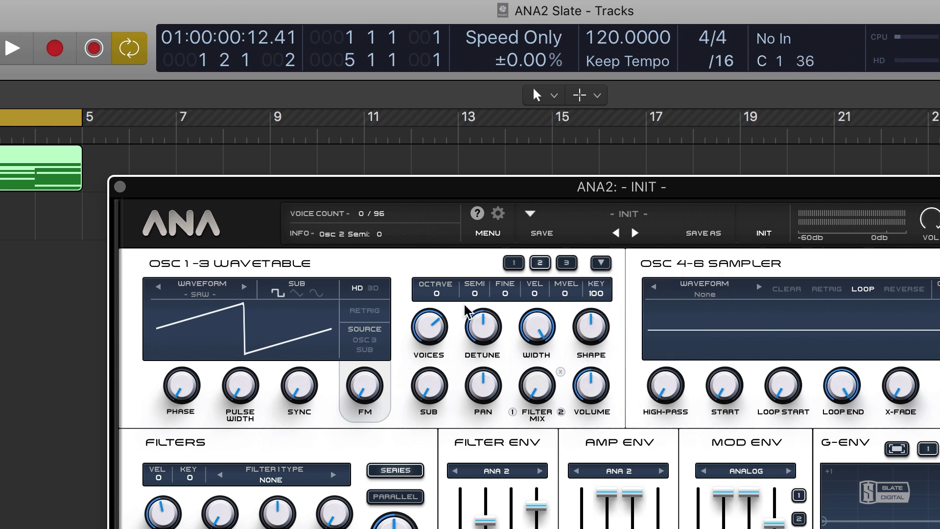
{"action": "left_click_drag", "start_coordinate": [437, 312], "coordinate": [443, 277]}
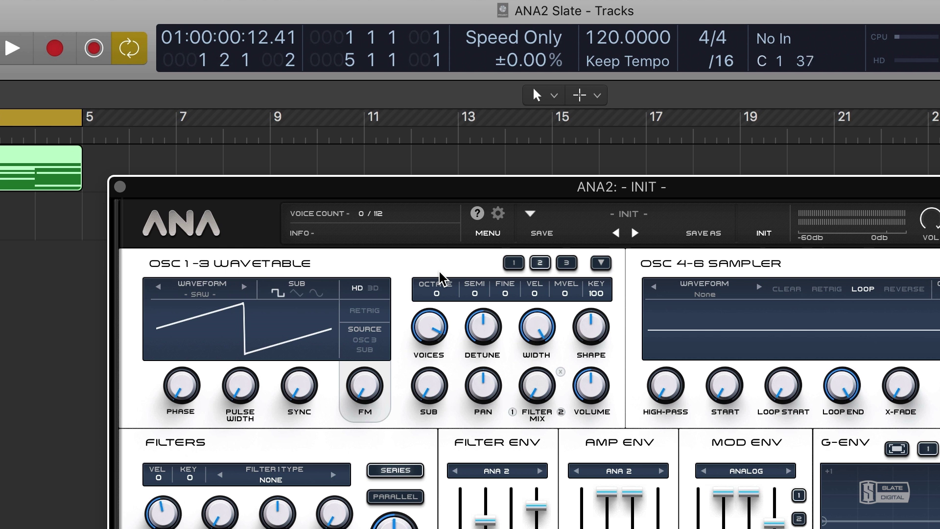
{"action": "left_click", "coordinate": [566, 263]}
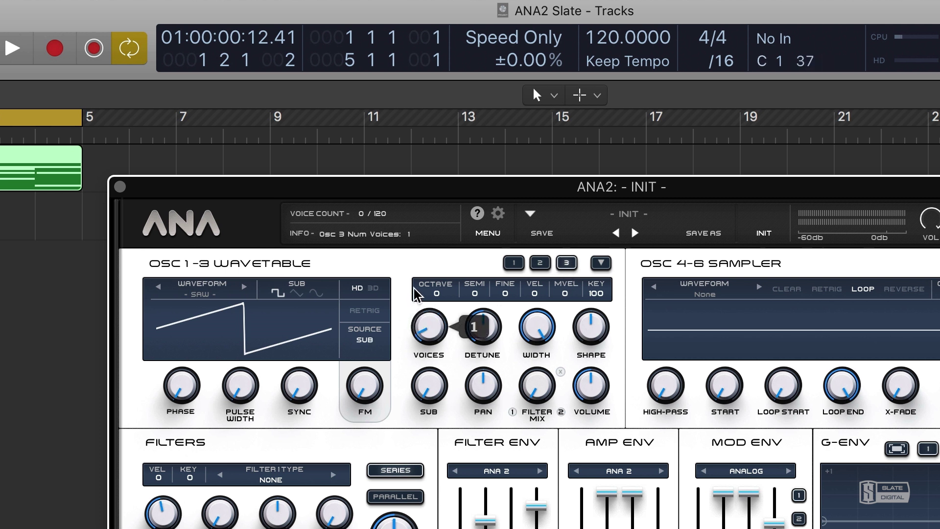
{"action": "left_click", "coordinate": [540, 263]}
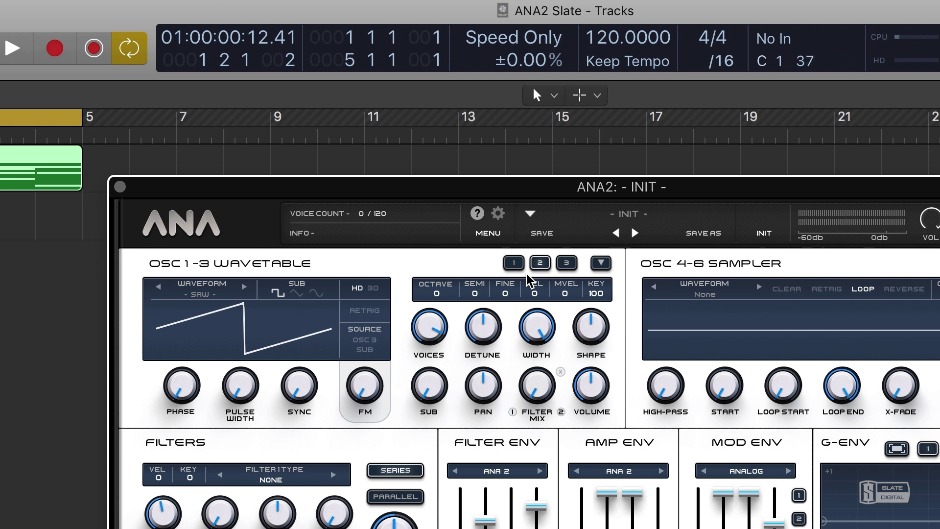
{"action": "left_click", "coordinate": [541, 264]}
{"action": "left_click", "coordinate": [541, 267]}
{"action": "left_click", "coordinate": [565, 265]}
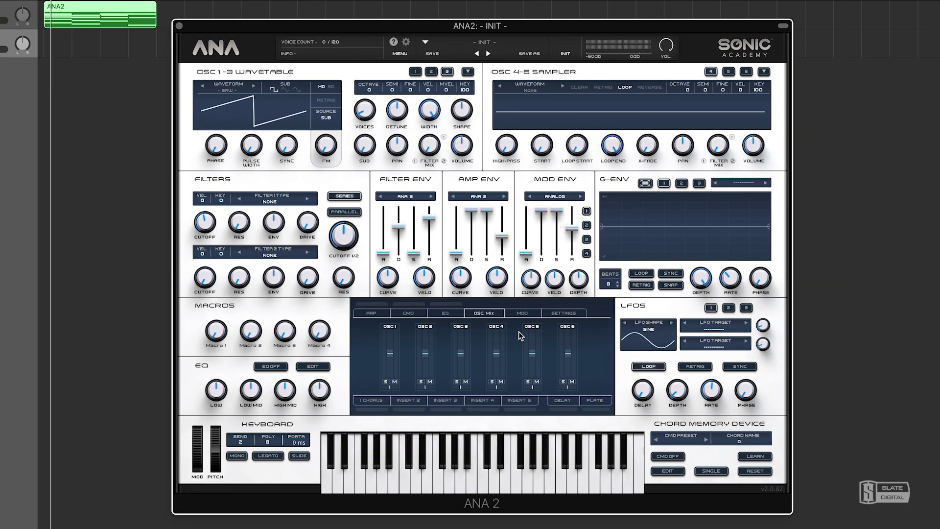
Step: Solo oscillator 3 in the oscillator mix, lower its volume during playback, and unsolo it
{"action": "left_click", "coordinate": [457, 382]}
{"action": "key", "text": "space"}
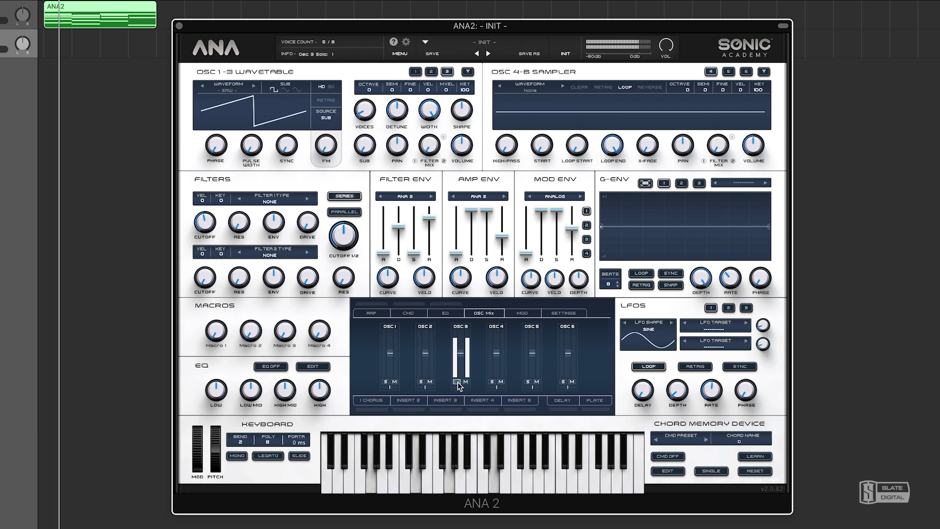
{"action": "left_click_drag", "start_coordinate": [461, 368], "coordinate": [461, 374]}
{"action": "left_click", "coordinate": [456, 382]}
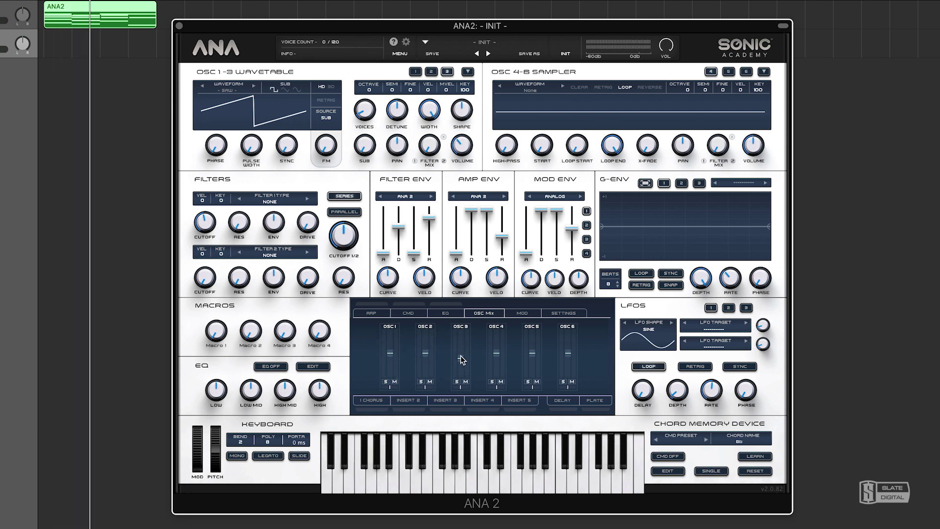
Step: Lower oscillator 2's volume in the oscillator mix and set its voice count to 6
{"action": "mouse_move", "coordinate": [425, 356]}
{"action": "left_mouse_down"}
{"action": "mouse_move", "coordinate": [390, 372]}
{"action": "mouse_move", "coordinate": [426, 362]}
{"action": "left_mouse_up"}
{"action": "left_click", "coordinate": [431, 72]}
{"action": "left_click_drag", "start_coordinate": [365, 116], "coordinate": [366, 143]}
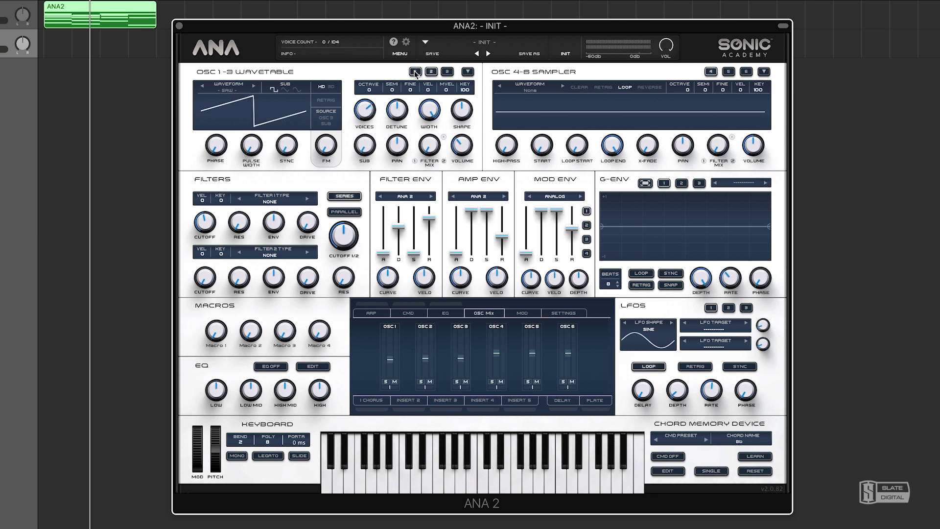
Step: Play the region with all three oscillators and fine-tune oscillator 2's volume in the mix
{"action": "left_click", "coordinate": [445, 72]}
{"action": "left_click", "coordinate": [415, 72]}
{"action": "key", "text": "space"}
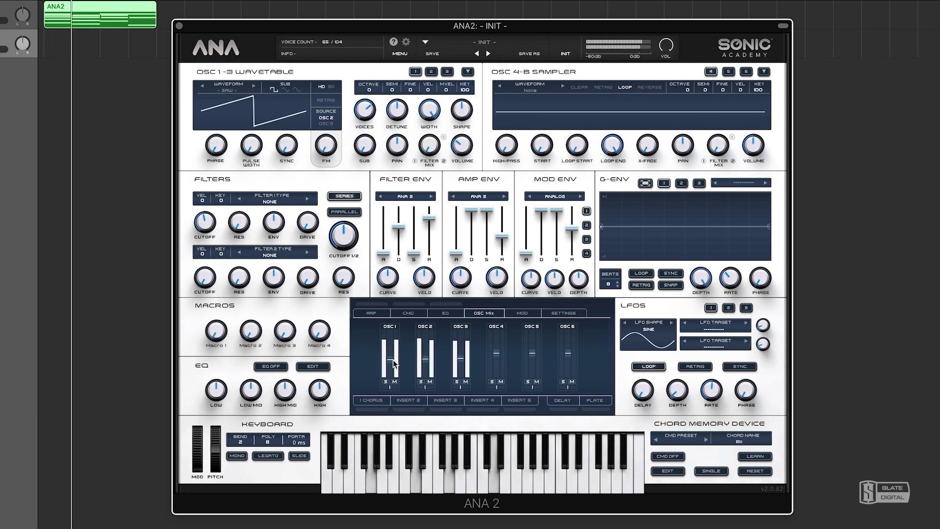
{"action": "left_click_drag", "start_coordinate": [425, 359], "coordinate": [426, 363]}
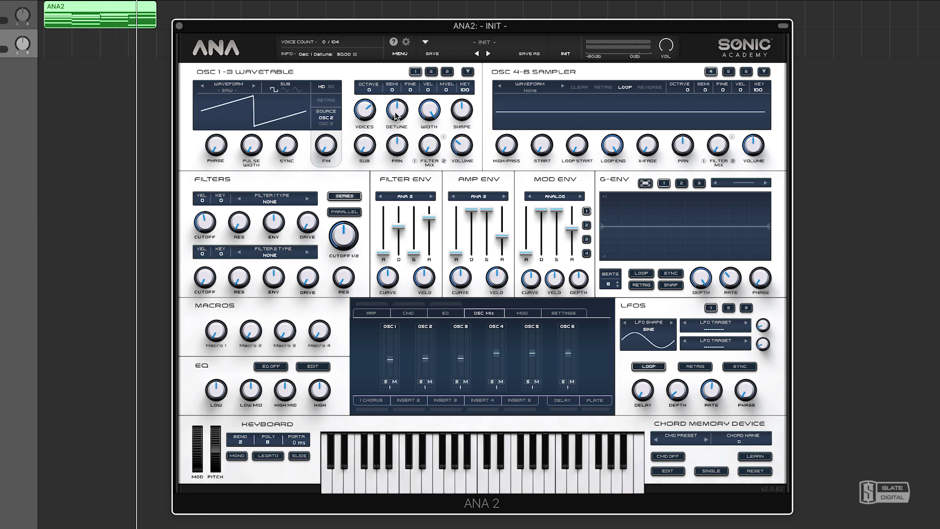
Step: Pan oscillator 1 to the left and oscillator 2 to the right at 19.9
{"action": "left_click_drag", "start_coordinate": [398, 145], "coordinate": [401, 165]}
{"action": "left_click", "coordinate": [431, 71]}
{"action": "left_click_drag", "start_coordinate": [398, 147], "coordinate": [408, 123]}
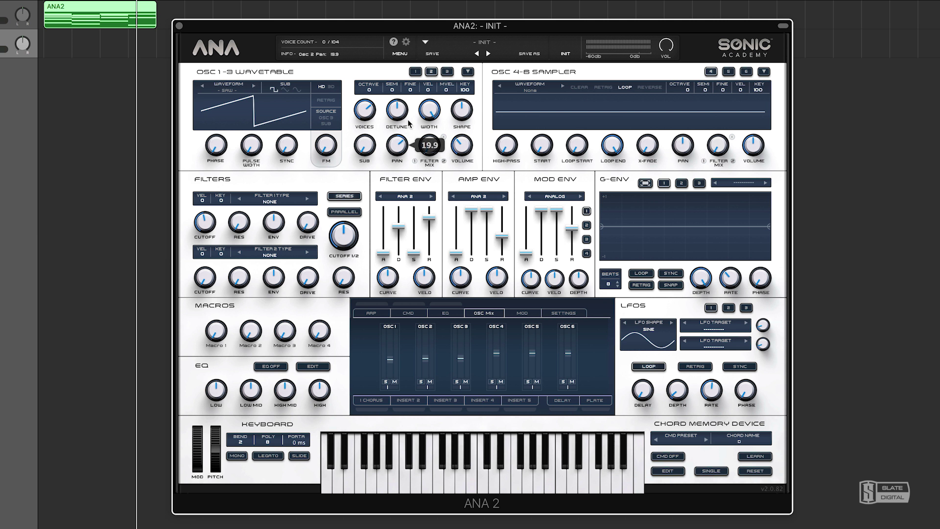
Step: Play the region while setting oscillator 2's volume to about -15.26 dB and raising oscillator 3's volume slightly
{"action": "key", "text": "space"}
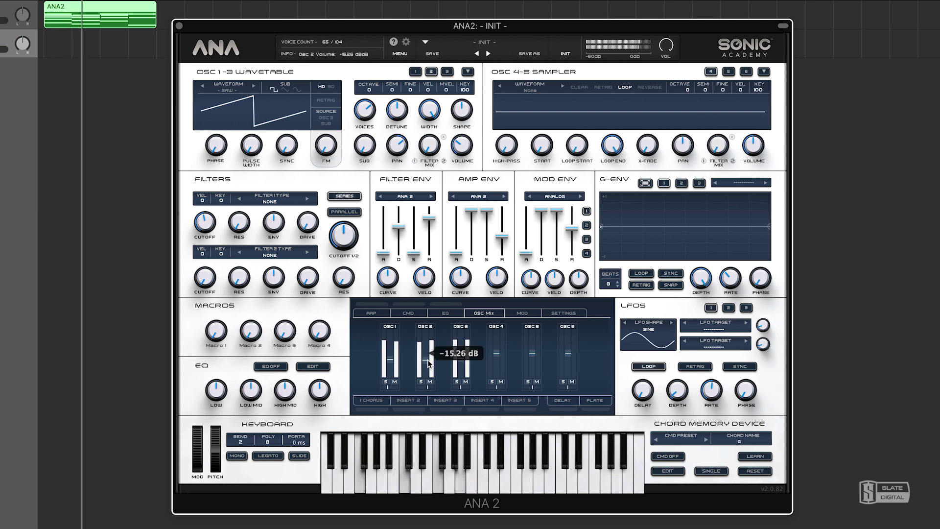
{"action": "mouse_move", "coordinate": [461, 357]}
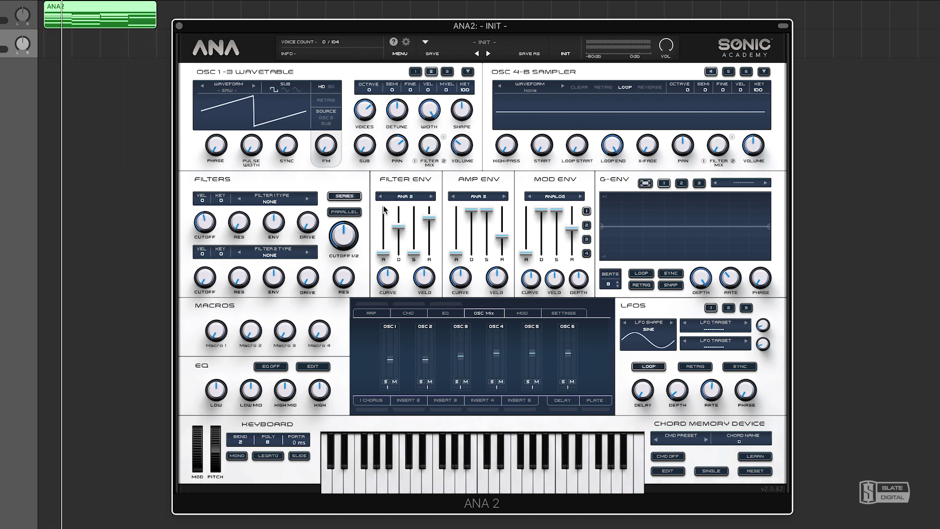
{"action": "left_click", "coordinate": [448, 71]}
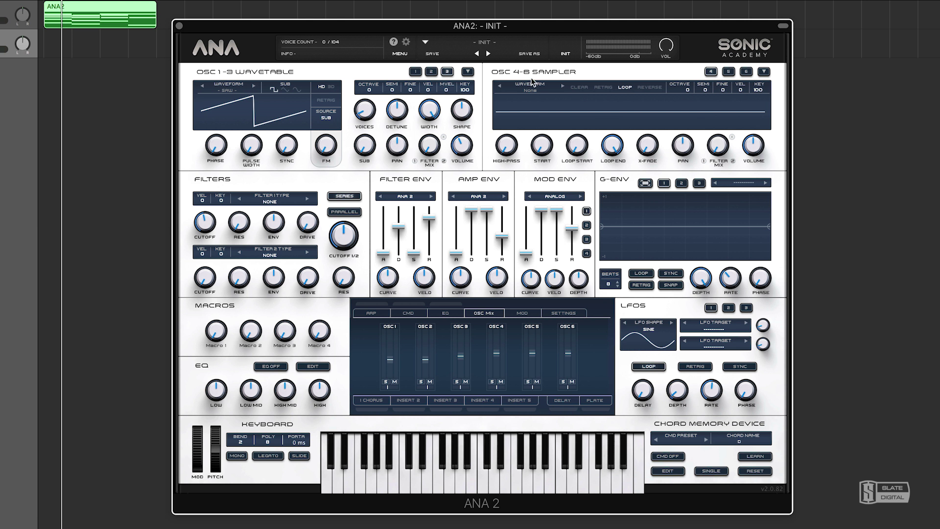
Step: Reset the synth to its INIT patch and play the region briefly to hear it
{"action": "left_click", "coordinate": [783, 26]}
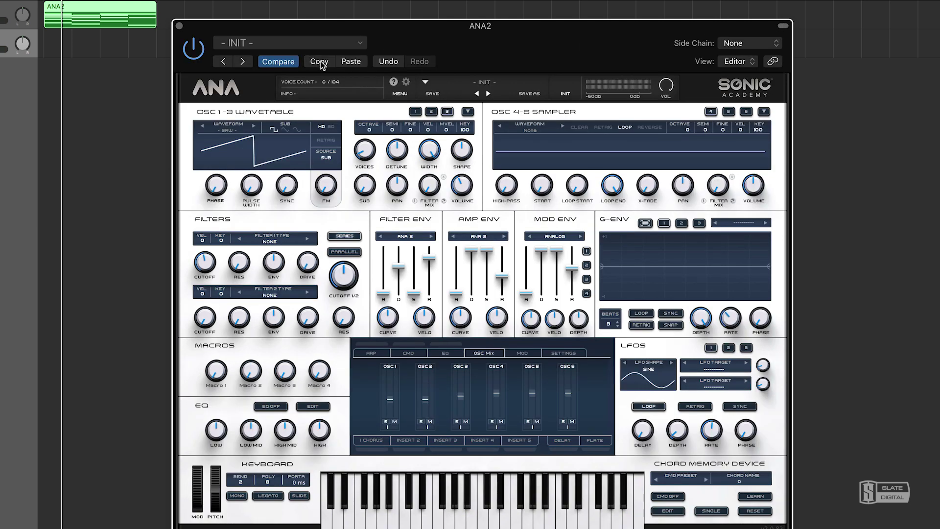
{"action": "left_click", "coordinate": [783, 26]}
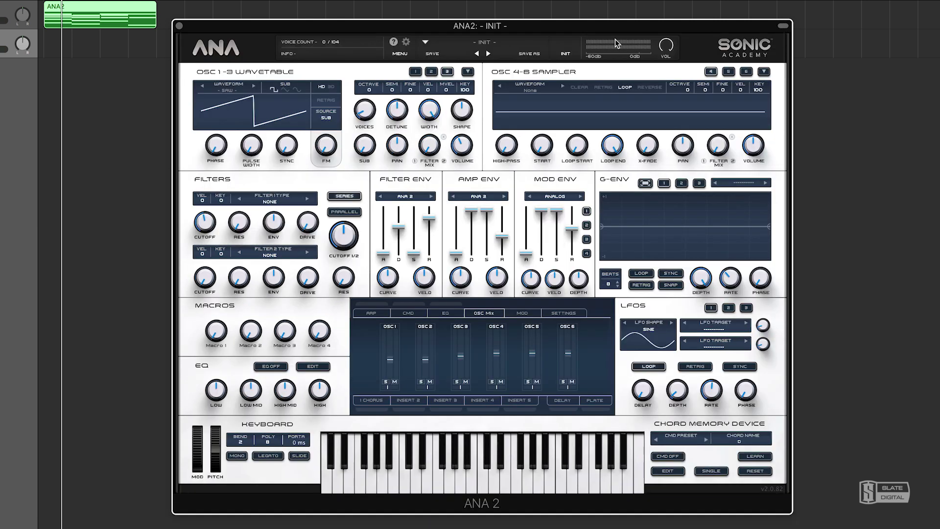
{"action": "left_click", "coordinate": [566, 54]}
{"action": "left_click", "coordinate": [431, 72]}
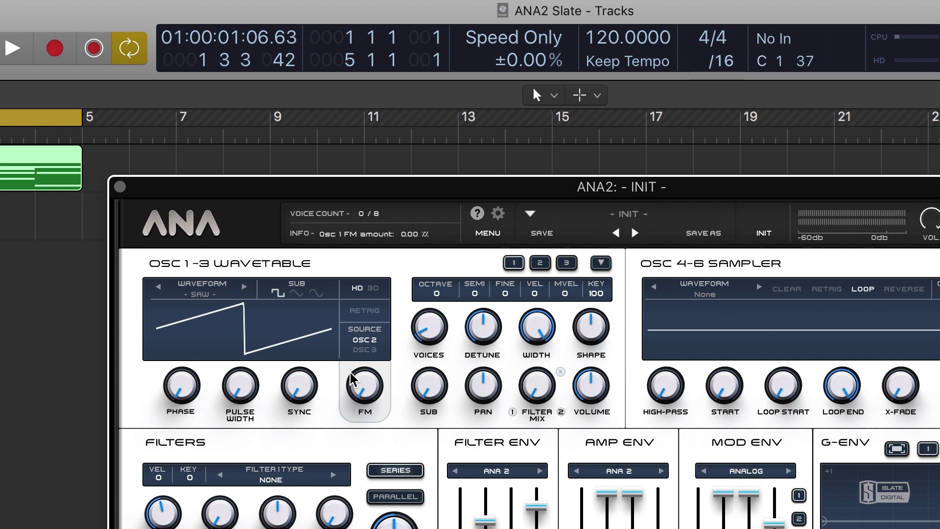
{"action": "key", "text": "space"}
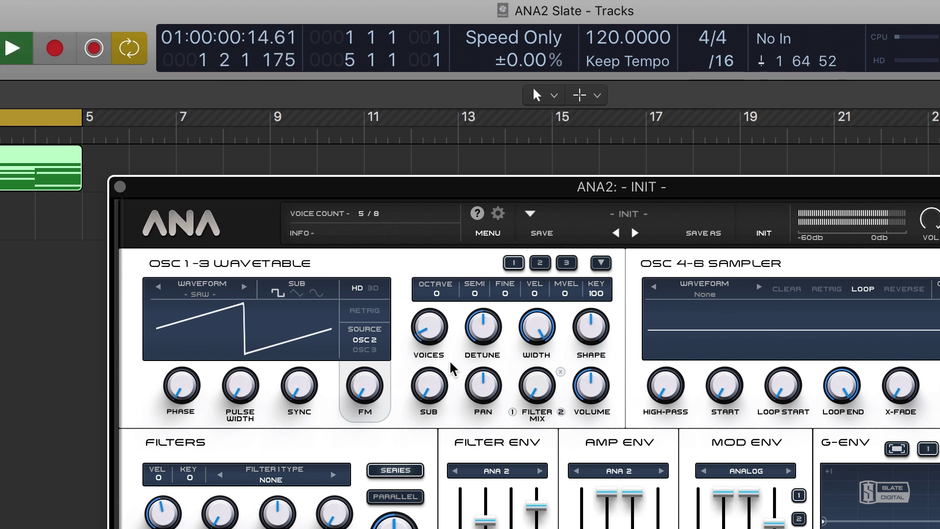
{"action": "key", "text": "space"}
Step: Set oscillator 1's fine tuning to -4 and copy its settings to oscillator 2
{"action": "left_click_drag", "start_coordinate": [505, 293], "coordinate": [505, 308]}
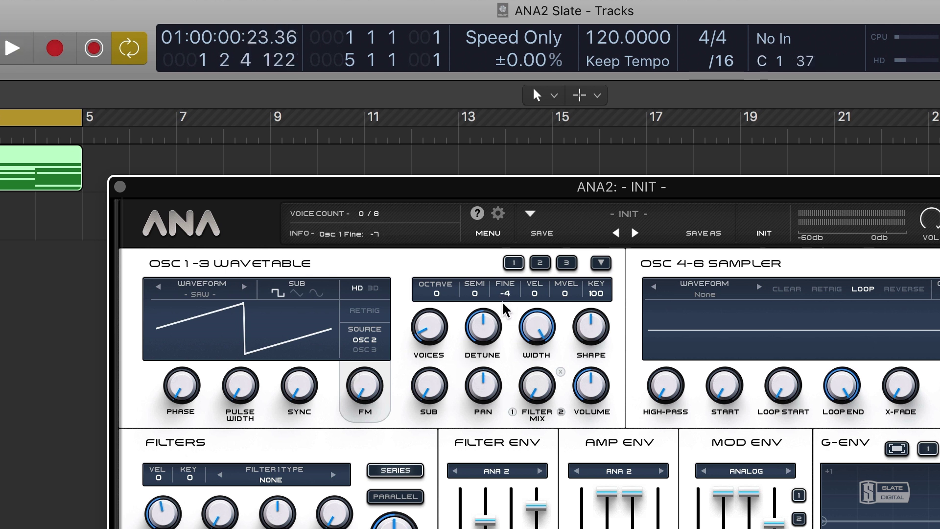
{"action": "left_click", "coordinate": [601, 263]}
{"action": "left_click", "coordinate": [623, 311]}
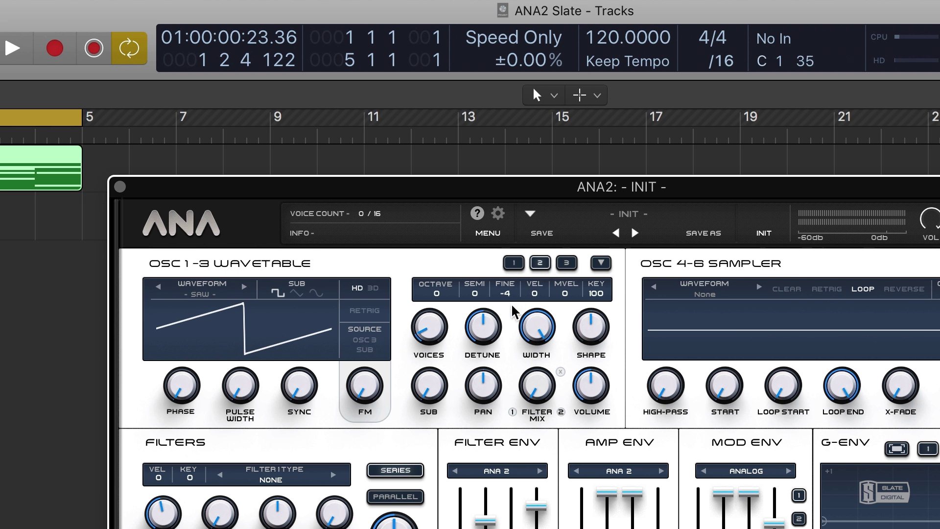
Step: Raise oscillator 2's fine tuning to a positive offset, play the region and bring up oscillator 3's settings
{"action": "left_click_drag", "start_coordinate": [519, 296], "coordinate": [518, 275]}
{"action": "key", "text": "space"}
{"action": "left_click", "coordinate": [567, 263]}
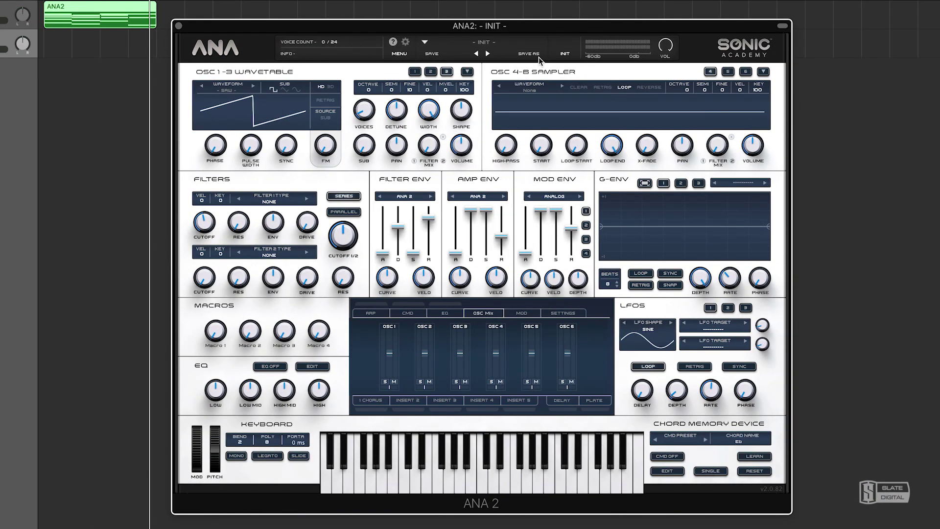
{"action": "left_click", "coordinate": [779, 26]}
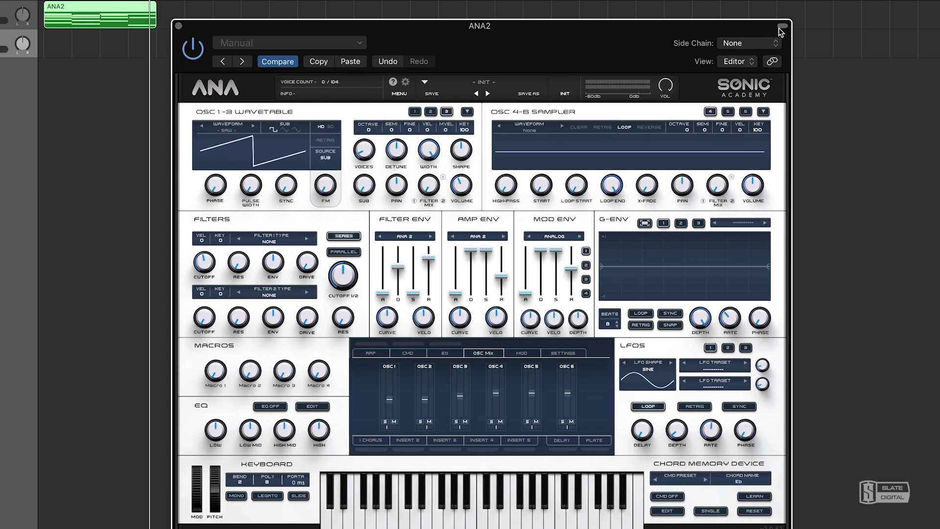
{"action": "left_click", "coordinate": [782, 26]}
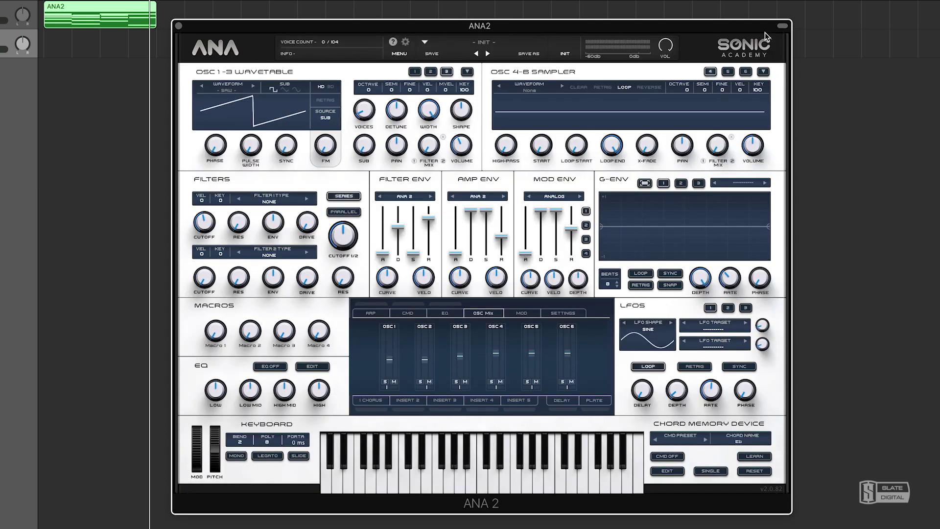
Step: Set oscillator 1's fine tuning to -2 and make small adjustments to oscillator 2's settings
{"action": "left_click", "coordinate": [415, 73]}
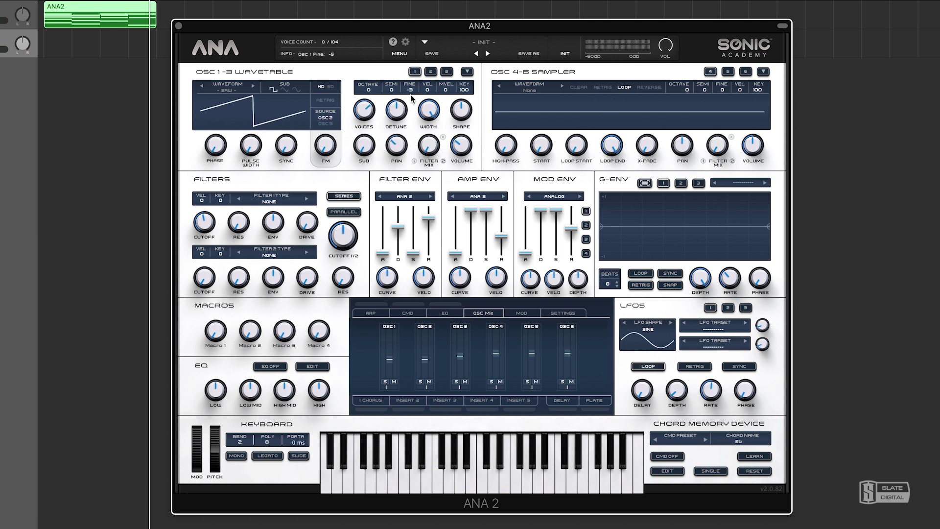
{"action": "left_click", "coordinate": [431, 71]}
{"action": "scroll", "coordinate": [417, 91], "scroll_direction": "up", "scroll_amount": 2}
{"action": "scroll", "coordinate": [417, 89], "scroll_direction": "down", "scroll_amount": 1}
{"action": "mouse_move", "coordinate": [395, 126]}
Step: Play the region while setting oscillator 1's volume to about -15.98 dB and lowering oscillator 2's volume slightly
{"action": "left_click", "coordinate": [415, 72]}
{"action": "key", "text": "space"}
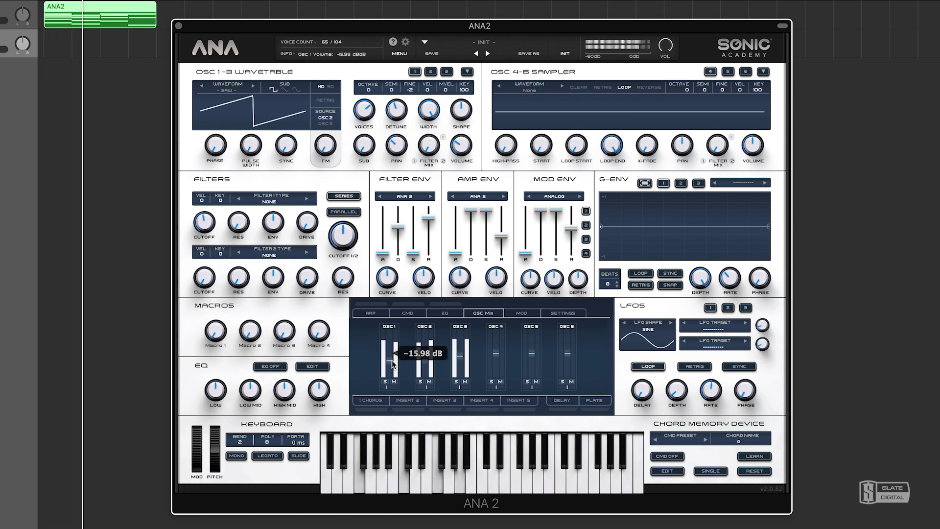
{"action": "left_click_drag", "start_coordinate": [421, 360], "coordinate": [424, 363]}
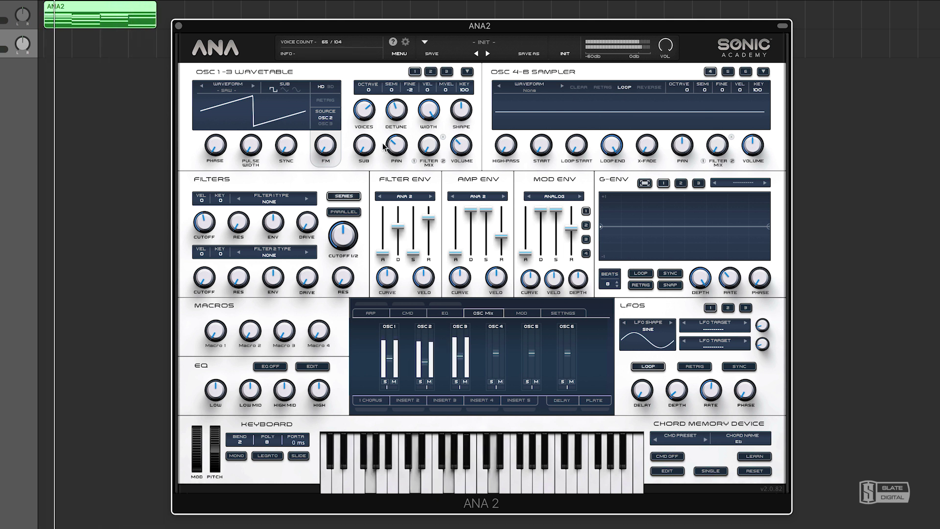
{"action": "left_click", "coordinate": [371, 116]}
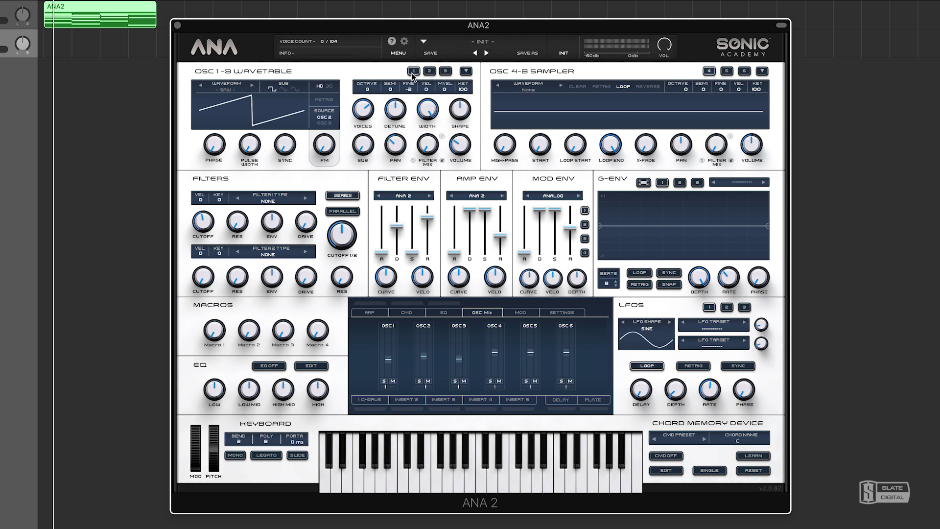
Step: Shift the phase of oscillators 1 and 2 by different amounts
{"action": "left_click_drag", "start_coordinate": [214, 146], "coordinate": [216, 131]}
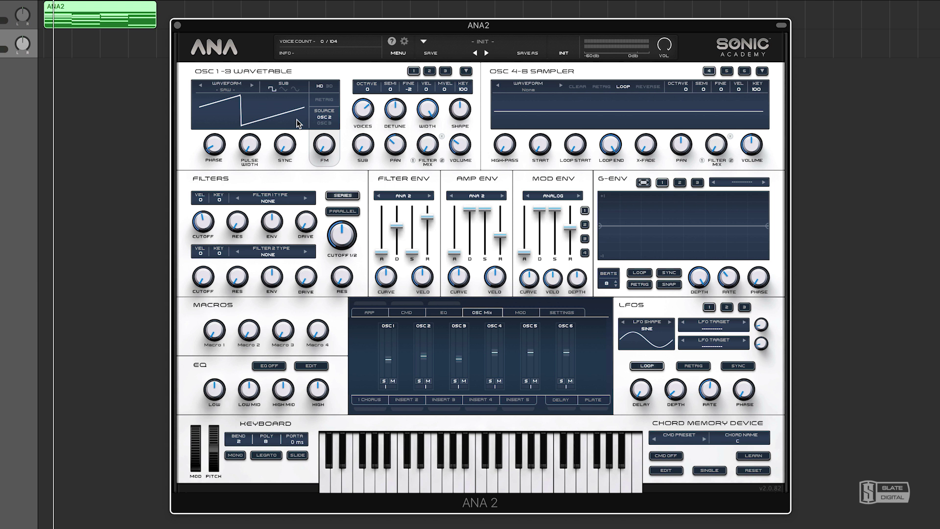
{"action": "left_click", "coordinate": [430, 71]}
{"action": "mouse_move", "coordinate": [210, 148]}
{"action": "left_mouse_down"}
{"action": "mouse_move", "coordinate": [210, 117]}
{"action": "mouse_move", "coordinate": [208, 138]}
{"action": "left_mouse_up"}
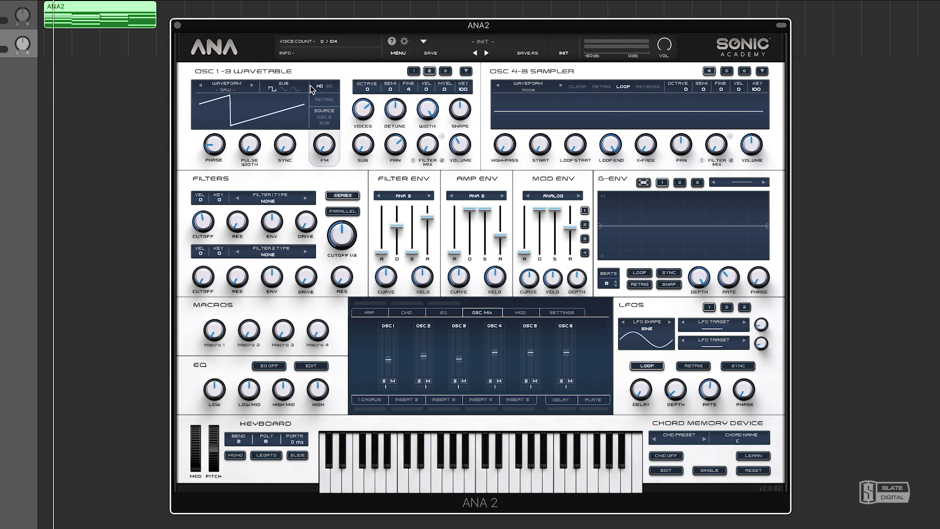
Step: Reduce oscillator 1's voices slightly and return the phase of oscillators 1 and 2 to its starting position
{"action": "left_click", "coordinate": [414, 71]}
{"action": "left_click", "coordinate": [429, 71]}
{"action": "left_click", "coordinate": [444, 71]}
{"action": "left_click", "coordinate": [414, 71]}
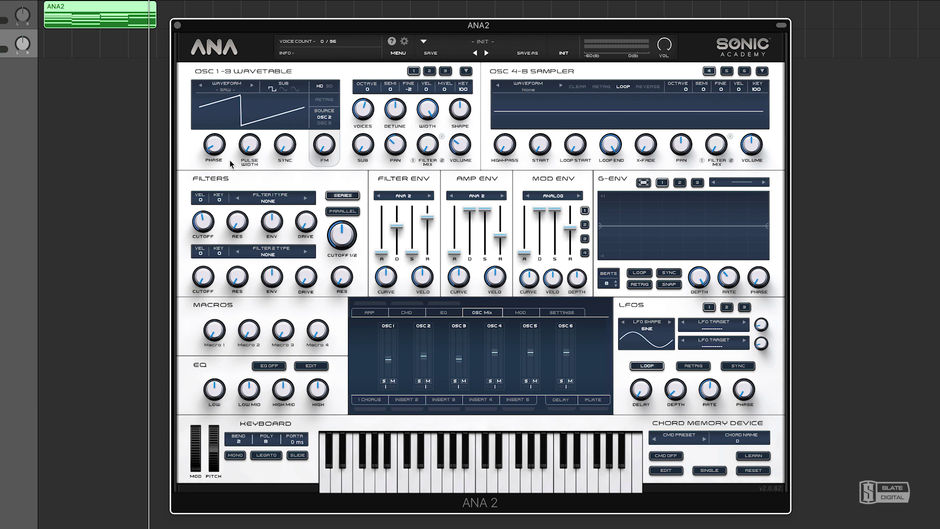
{"action": "left_click", "coordinate": [429, 71]}
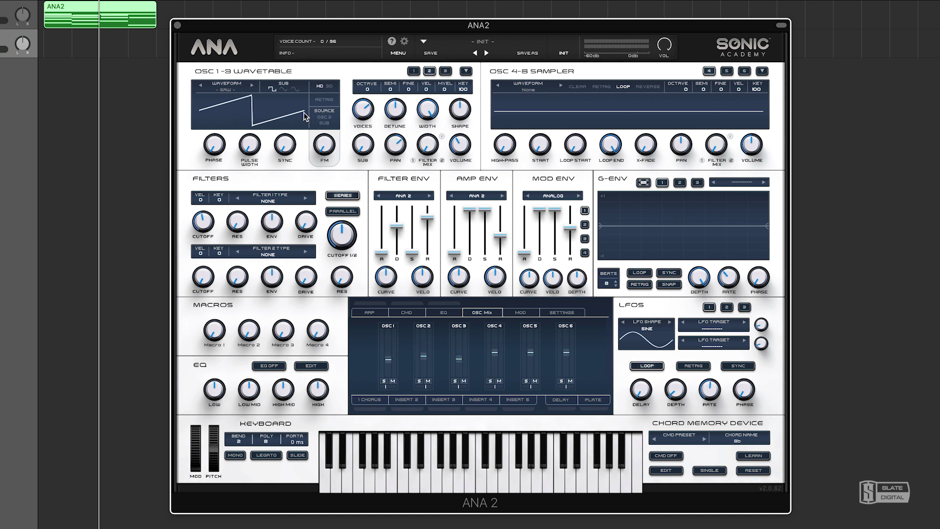
{"action": "left_click", "coordinate": [414, 71]}
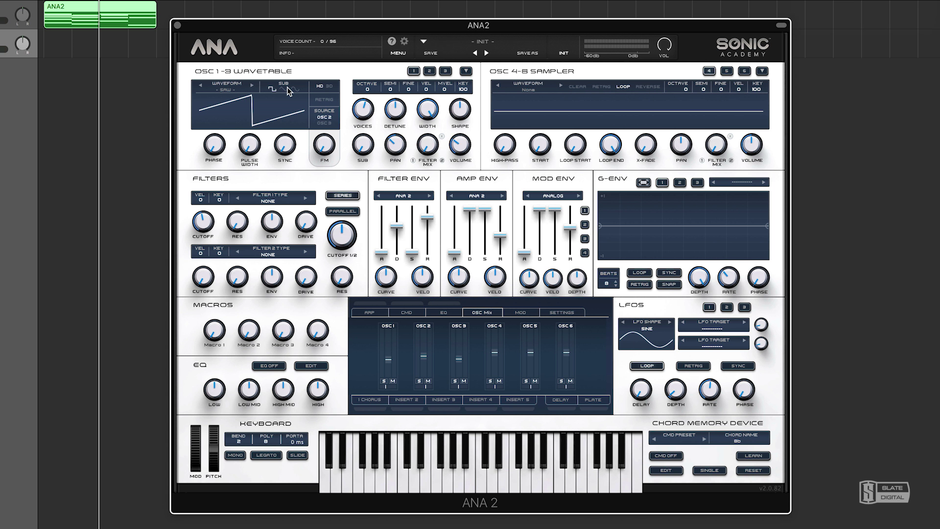
Step: Load the Saw Reece wavetable from DLC > Slate Digital > 3D Slate Basics into oscillator 1
{"action": "left_click", "coordinate": [228, 92]}
{"action": "left_click", "coordinate": [309, 250]}
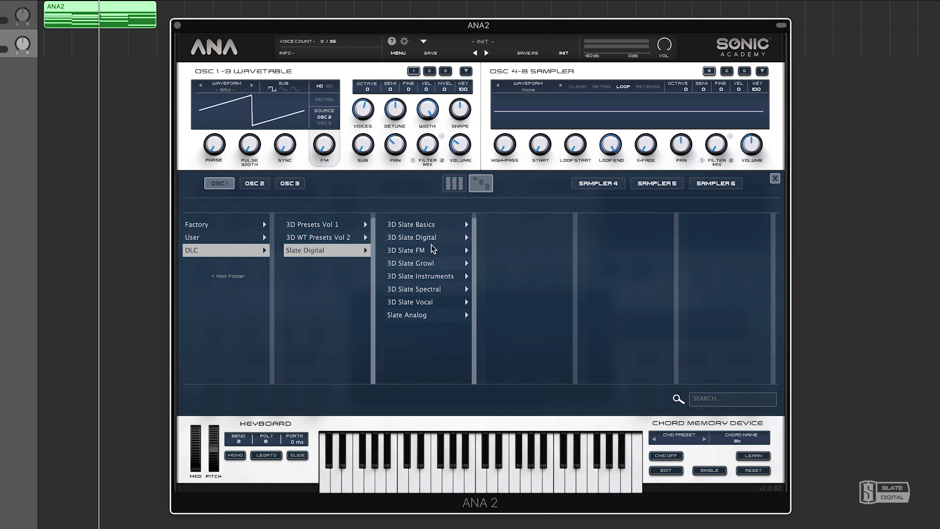
{"action": "left_click", "coordinate": [433, 226]}
{"action": "scroll", "coordinate": [549, 310], "scroll_direction": "down", "scroll_amount": 4}
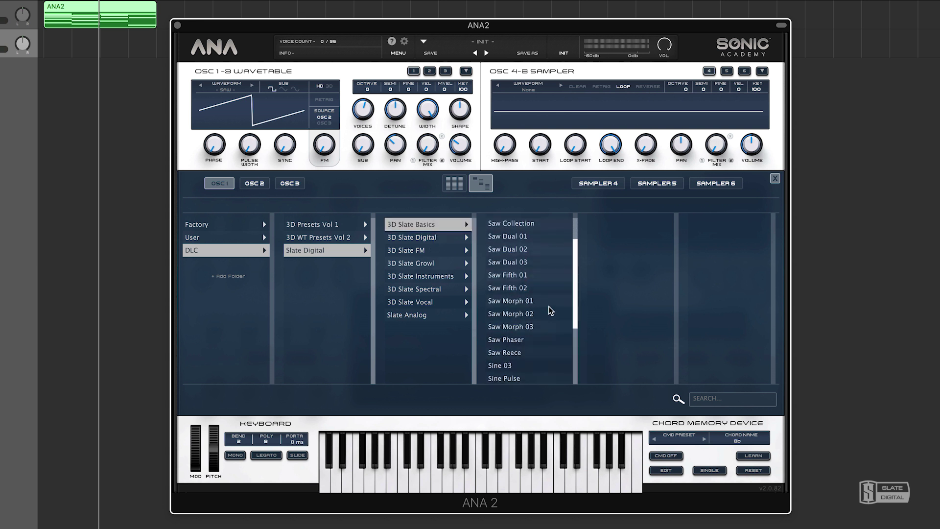
{"action": "left_click", "coordinate": [520, 352]}
{"action": "left_click", "coordinate": [774, 179]}
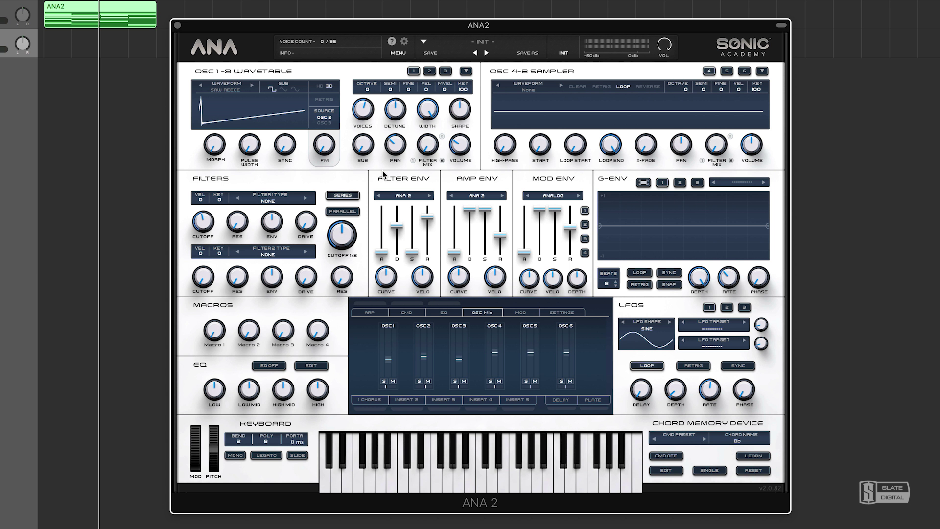
Step: Reduce oscillator 1's voices to the minimum, solo it in the oscillator mix and play the region
{"action": "left_click_drag", "start_coordinate": [364, 116], "coordinate": [366, 172]}
{"action": "left_click", "coordinate": [384, 381]}
{"action": "key", "text": "space"}
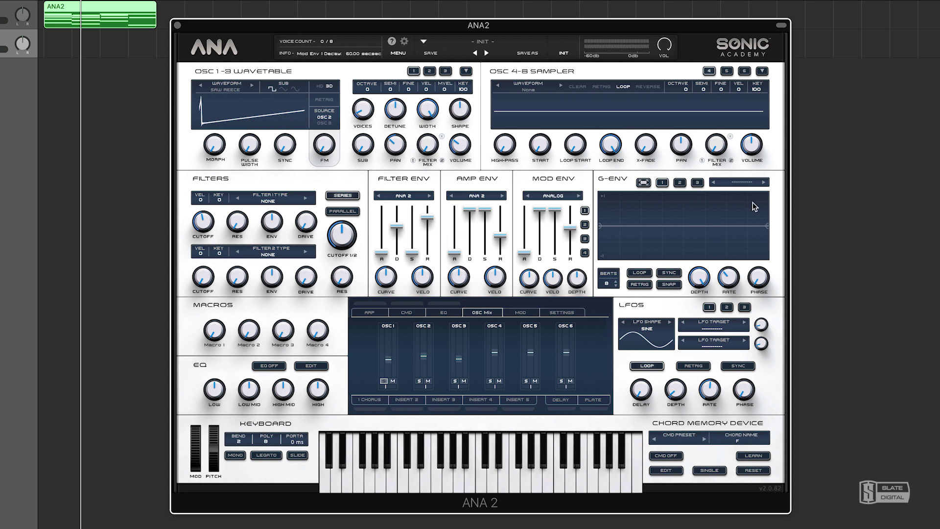
Step: Shape G-Env 1 as a triangle by raising a point at its centre to the maximum
{"action": "left_click", "coordinate": [643, 183]}
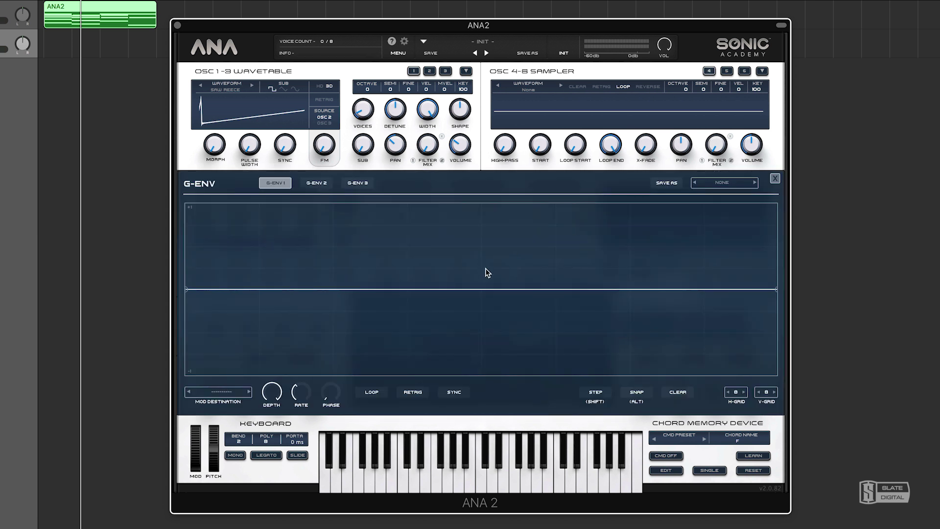
{"action": "left_click_drag", "start_coordinate": [483, 288], "coordinate": [483, 205]}
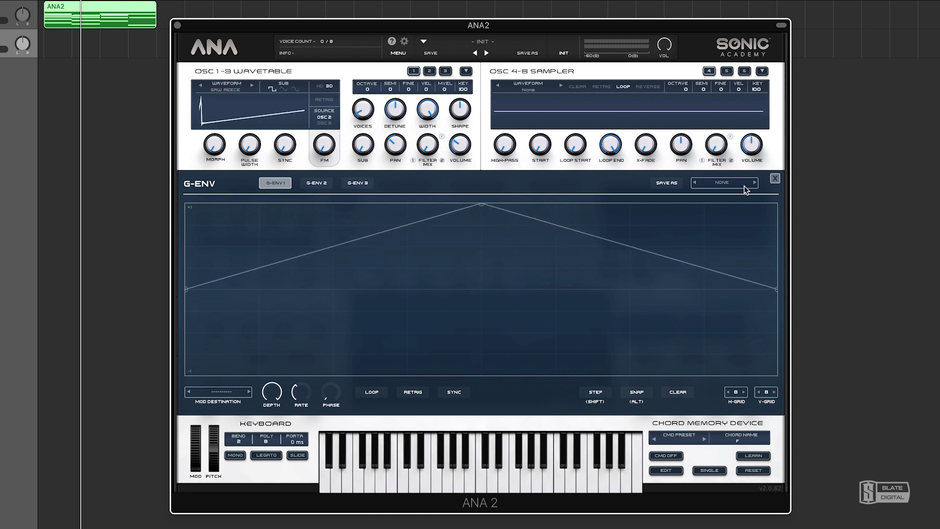
{"action": "left_click", "coordinate": [775, 178]}
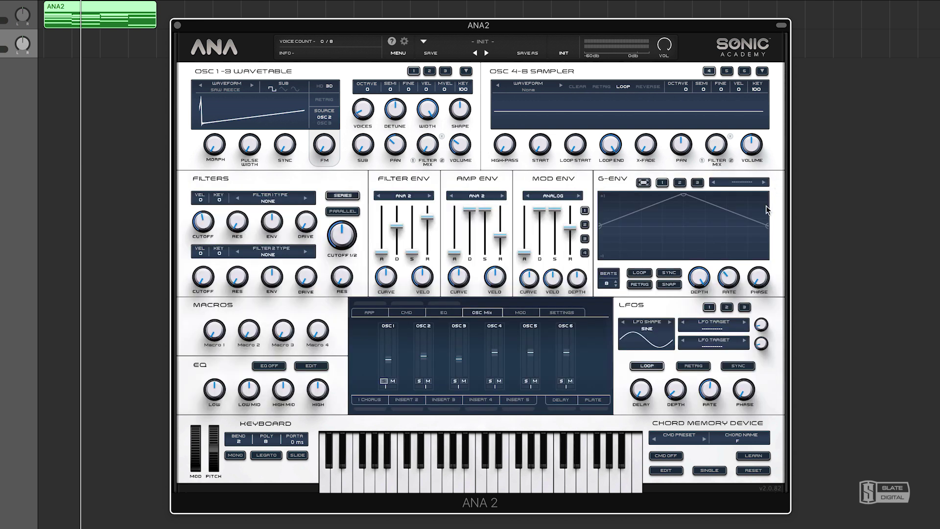
Step: Assign G-Env 1 to modulate OSC 1 Morph
{"action": "left_click", "coordinate": [747, 182]}
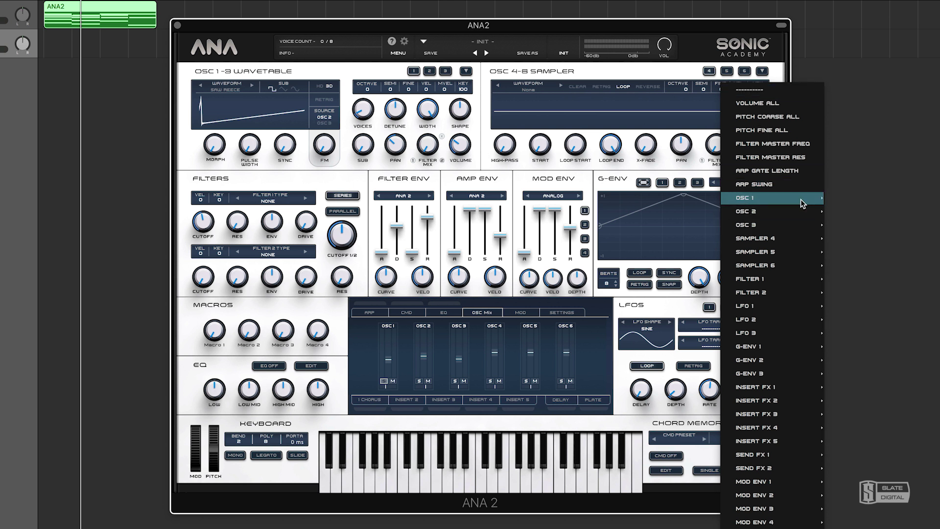
{"action": "mouse_move", "coordinate": [800, 199]}
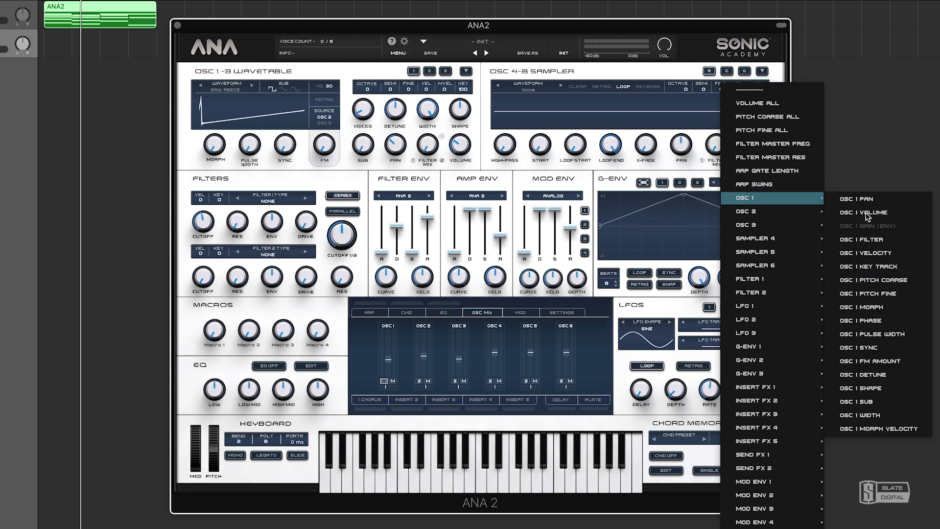
{"action": "left_click", "coordinate": [891, 308]}
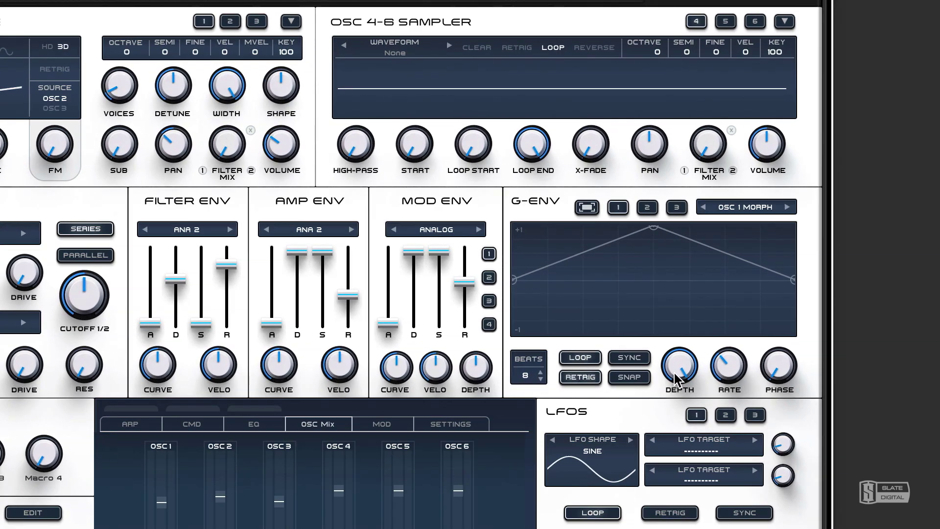
Step: Set G-Env 1's rate to about 1.83 Hz, then lower its centre peak and reduce its depth during playback
{"action": "mouse_move", "coordinate": [725, 374]}
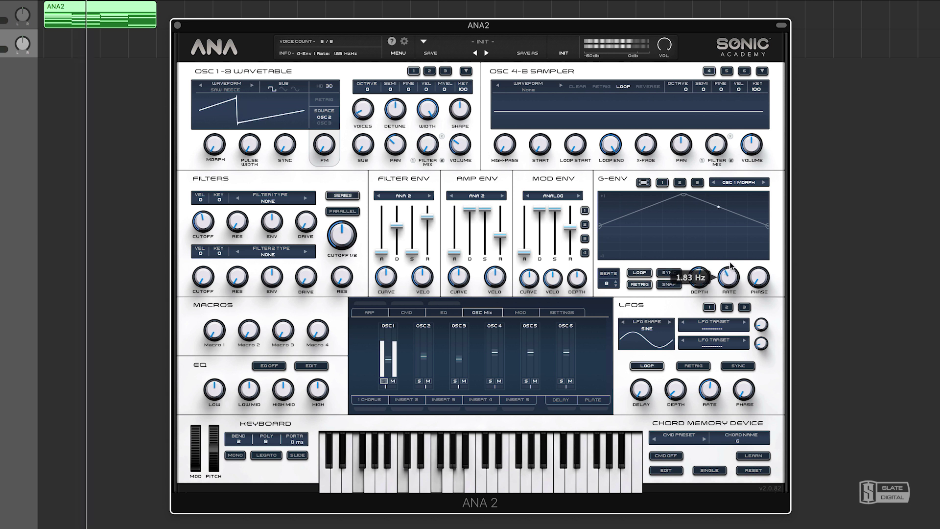
{"action": "left_click_drag", "start_coordinate": [685, 196], "coordinate": [683, 214]}
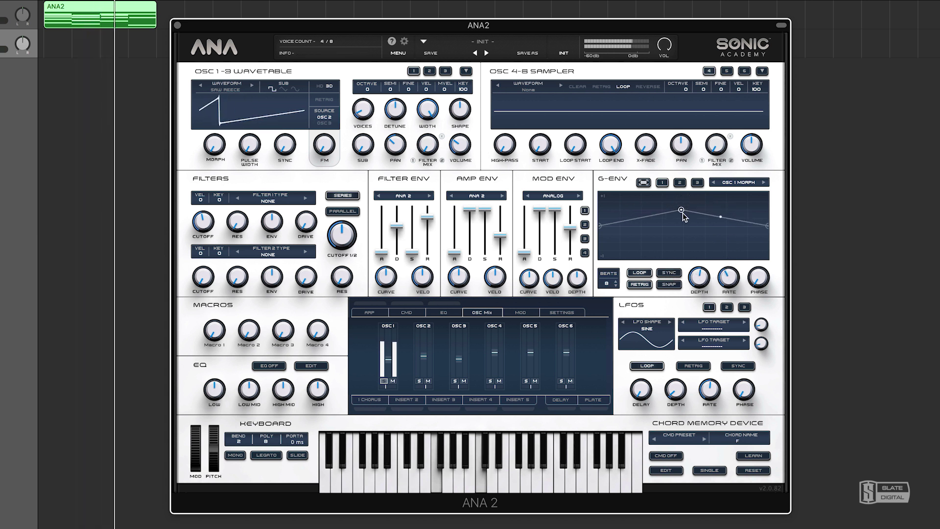
{"action": "mouse_move", "coordinate": [703, 259]}
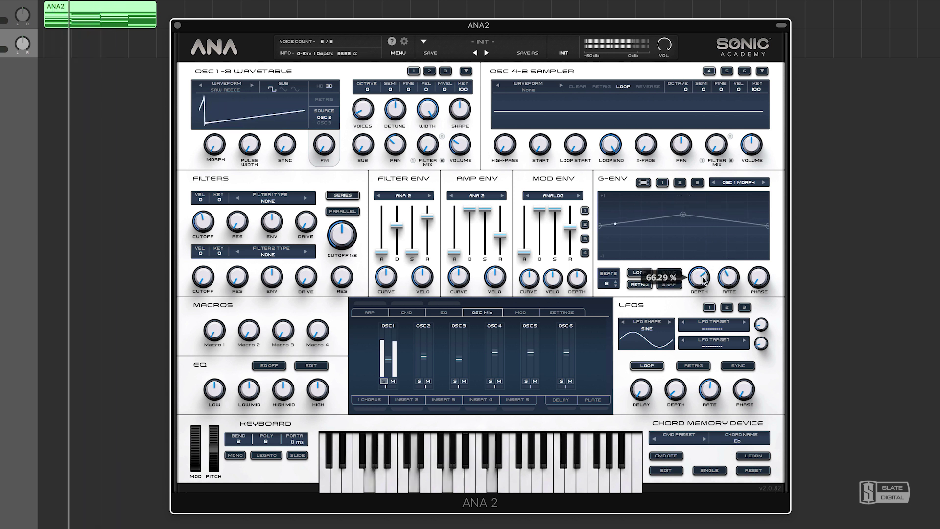
Step: Raise oscillator 1's morph position and unison voices, and lower its detune while the region plays
{"action": "mouse_move", "coordinate": [219, 140]}
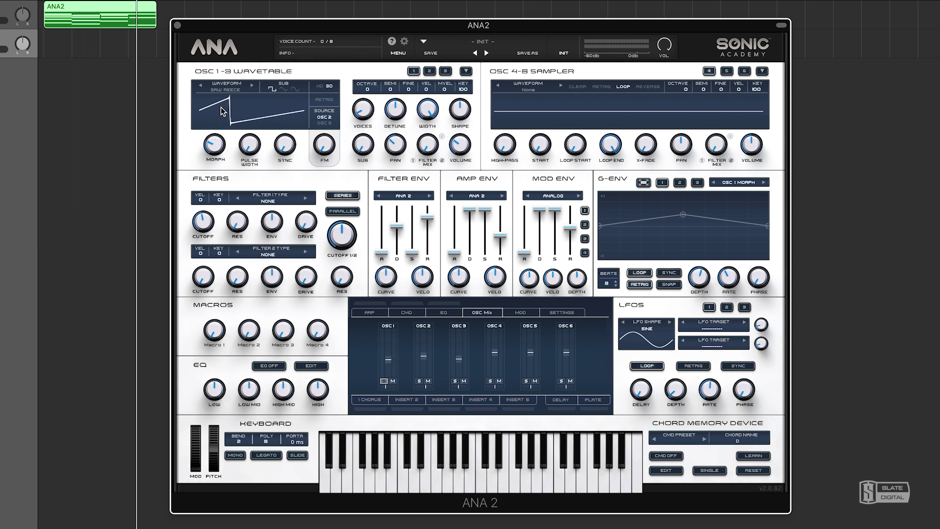
{"action": "left_click_drag", "start_coordinate": [368, 109], "coordinate": [384, 22]}
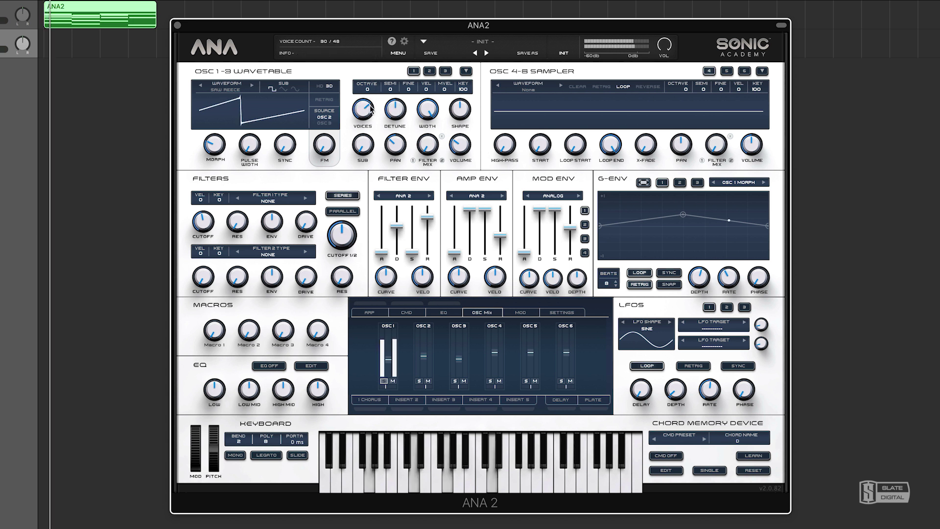
{"action": "left_click_drag", "start_coordinate": [395, 109], "coordinate": [392, 133]}
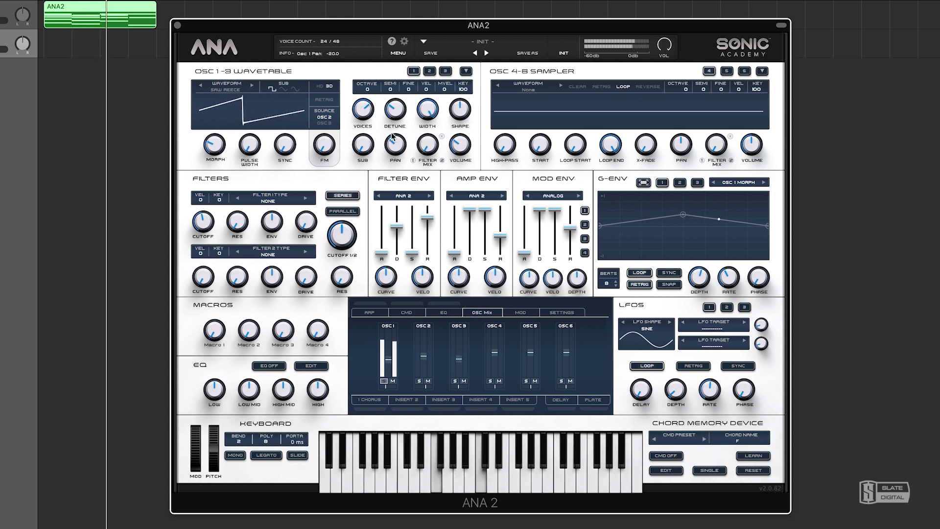